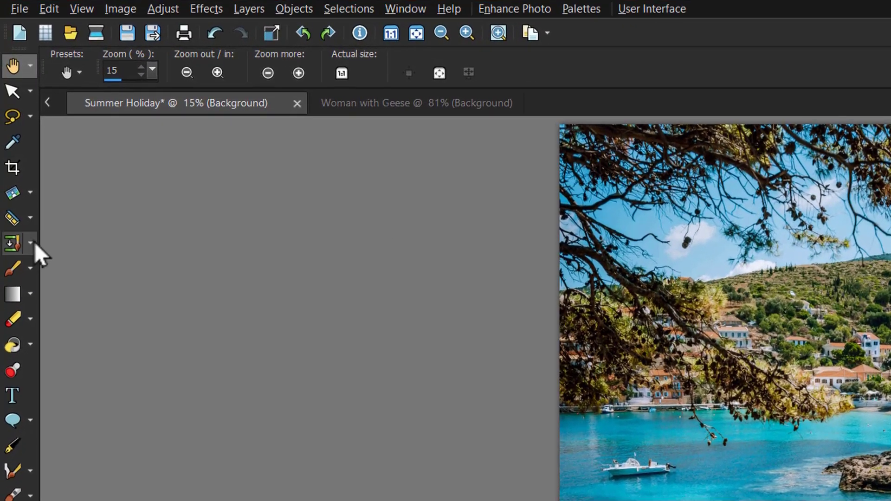
Select the Object Remover tool and set its Opacity to 100 and Feather to 0
click(32, 243)
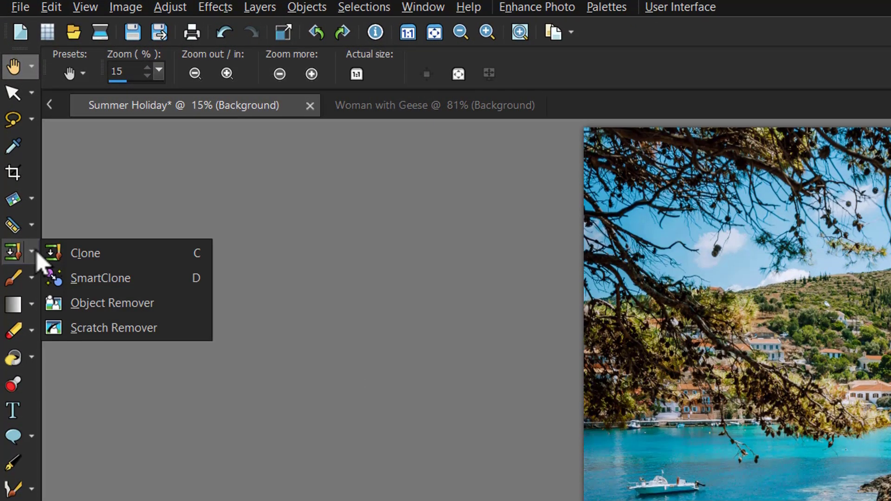
click(145, 303)
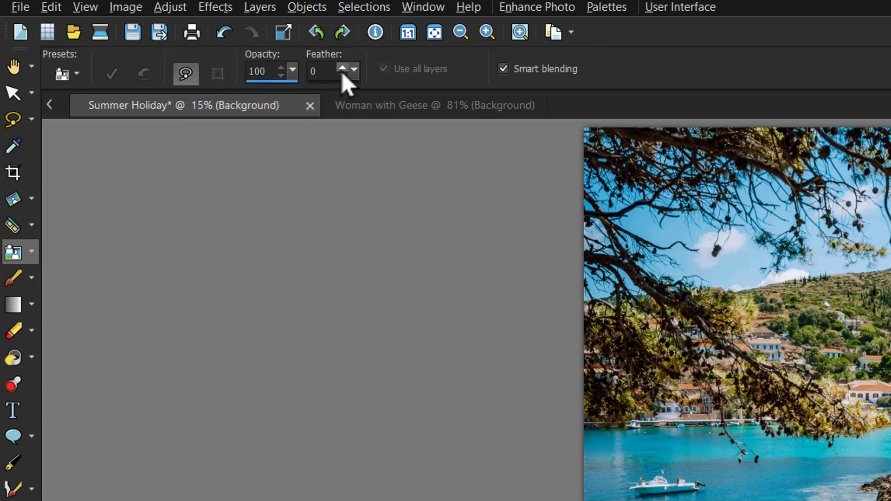
click(354, 71)
drag(351, 73, 281, 78)
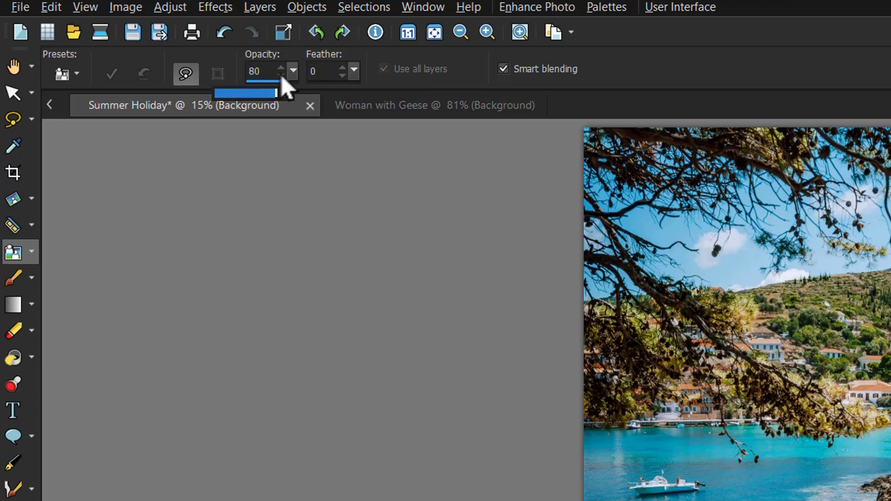
drag(282, 78, 314, 82)
drag(319, 91, 373, 95)
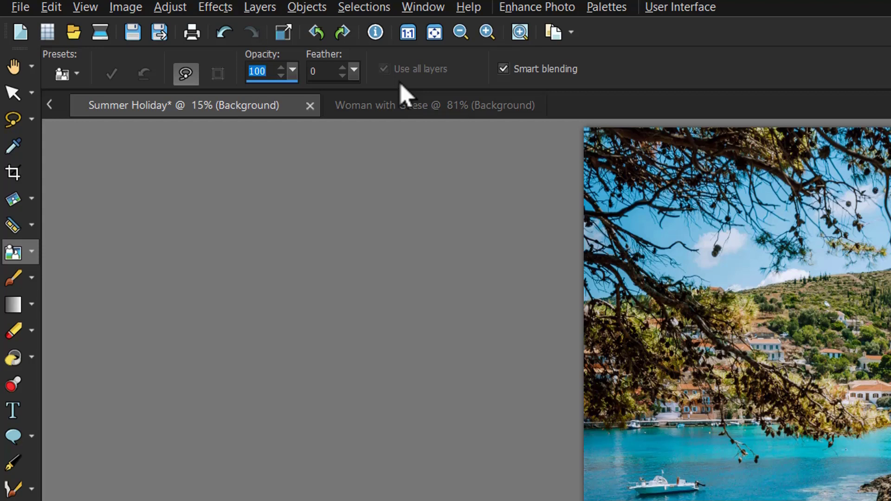
Enable Smart blending and lasso the woman and her shadow beside the man
click(503, 69)
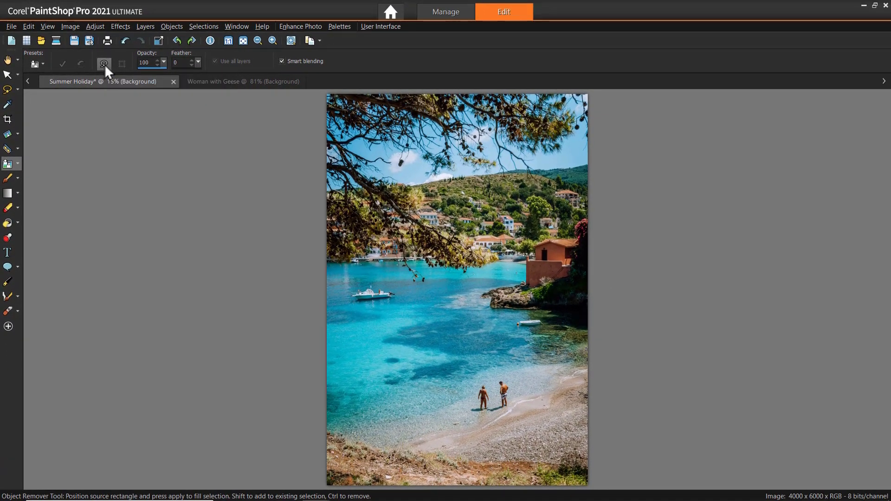
scroll(529, 446, up, 6)
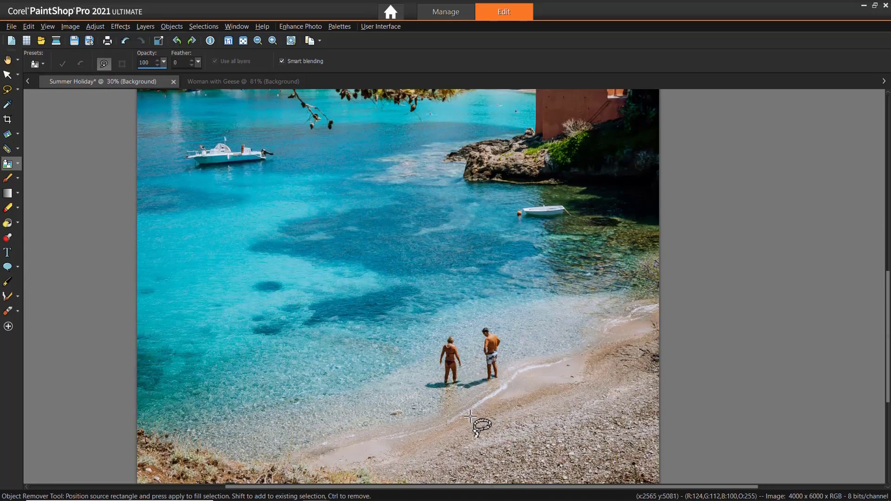
scroll(470, 416, up, 5)
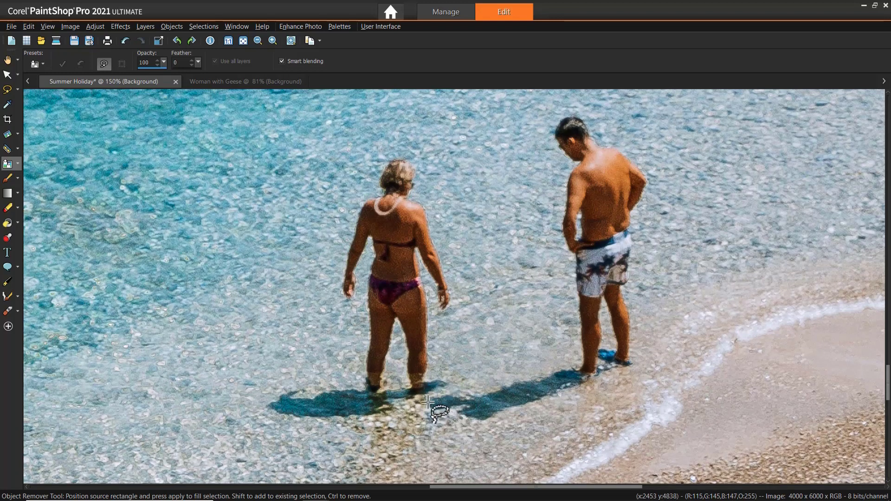
mouse_move(420, 399)
mouse_down()
mouse_move(457, 266)
mouse_move(417, 156)
mouse_move(374, 162)
mouse_move(348, 226)
mouse_move(332, 373)
mouse_move(259, 409)
mouse_move(298, 433)
mouse_move(415, 408)
mouse_up()
scroll(328, 219, down, 4)
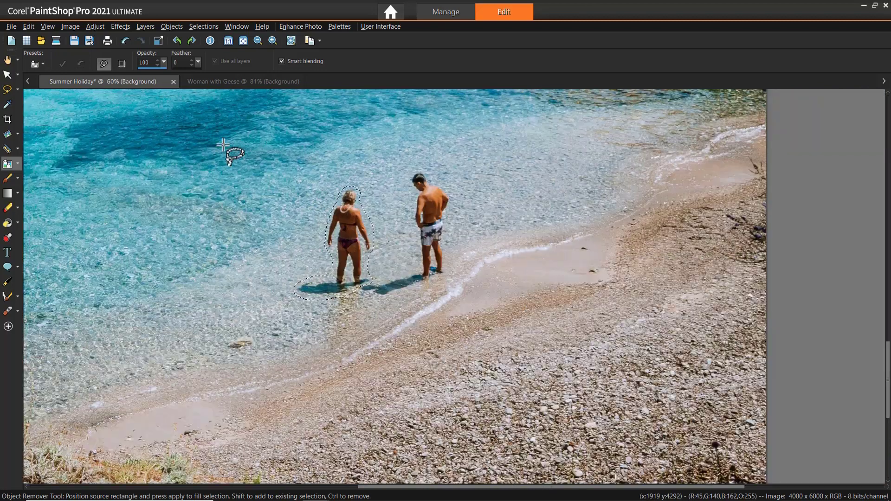
scroll(222, 145, down, 2)
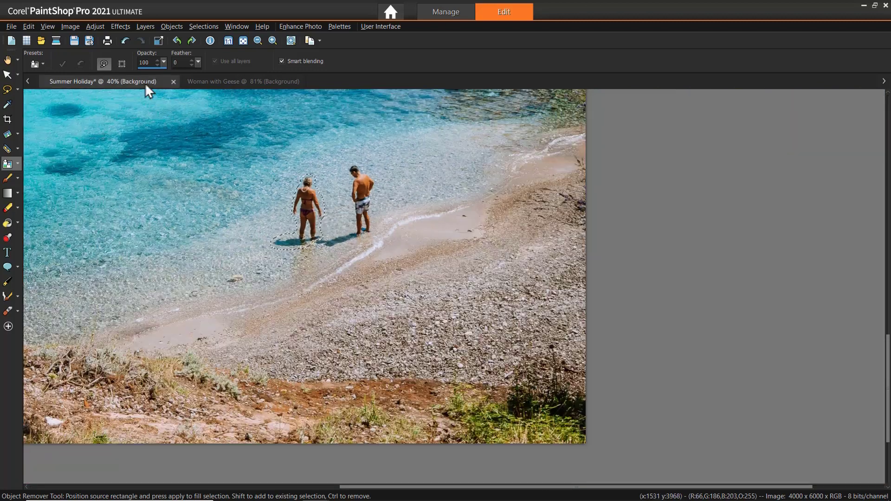
Position, resize and slightly rotate the source rectangle over clear water left of the couple
click(122, 64)
drag(238, 134, 253, 309)
scroll(245, 213, down, 1)
drag(346, 173, 312, 225)
drag(345, 368, 311, 287)
drag(178, 165, 168, 198)
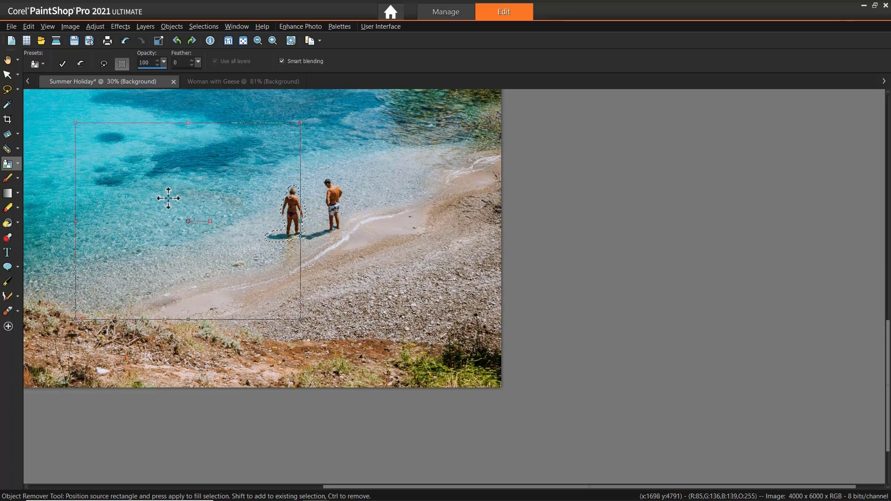
drag(76, 121, 215, 258)
drag(246, 294, 196, 229)
scroll(224, 216, up, 1)
scroll(257, 157, up, 1)
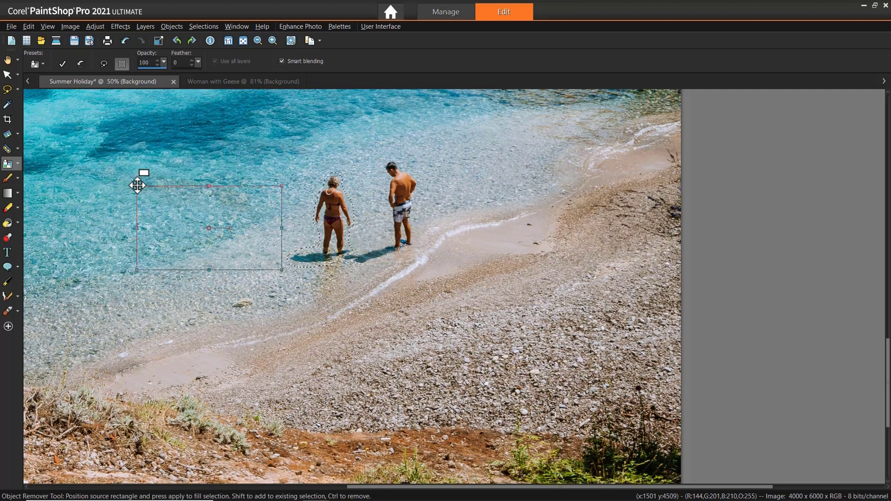
drag(137, 186, 124, 175)
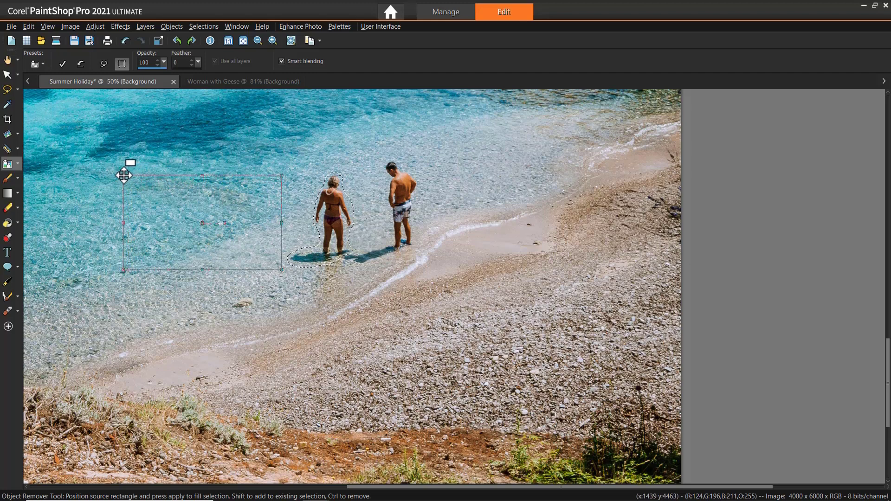
drag(225, 222, 224, 223)
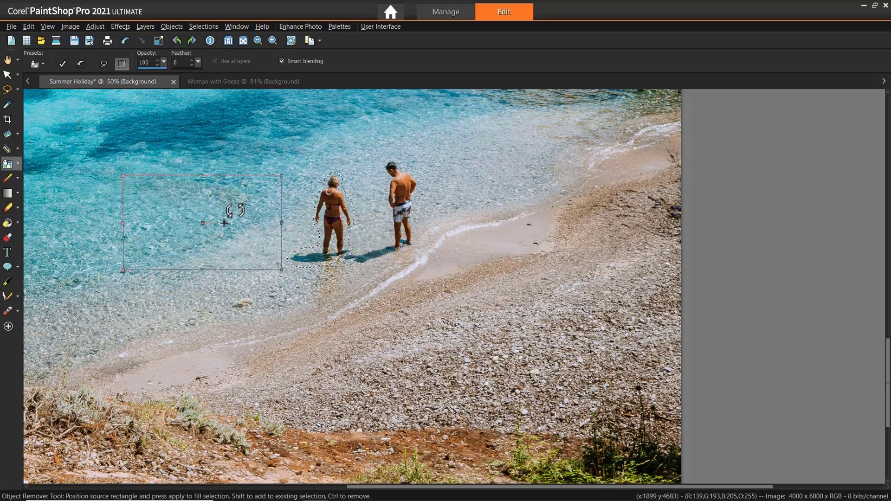
Fill the woman's area with water, compare via undo, reapply, then lower Opacity to 60
click(62, 65)
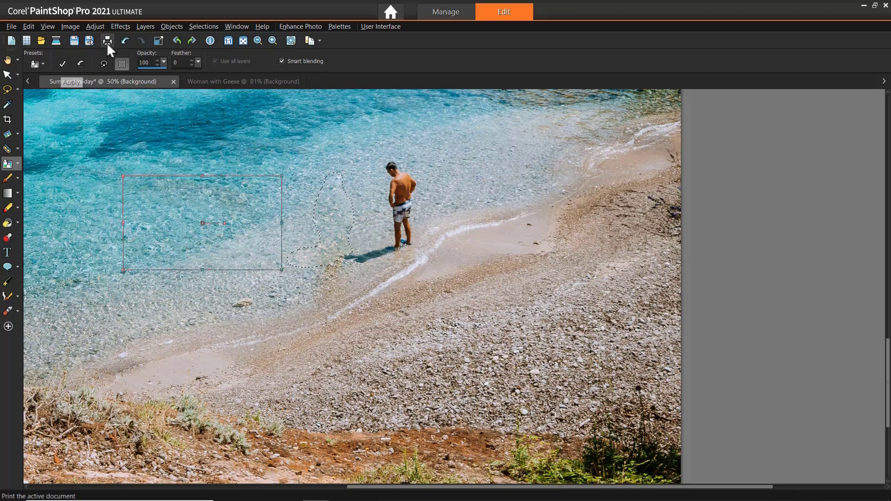
click(122, 41)
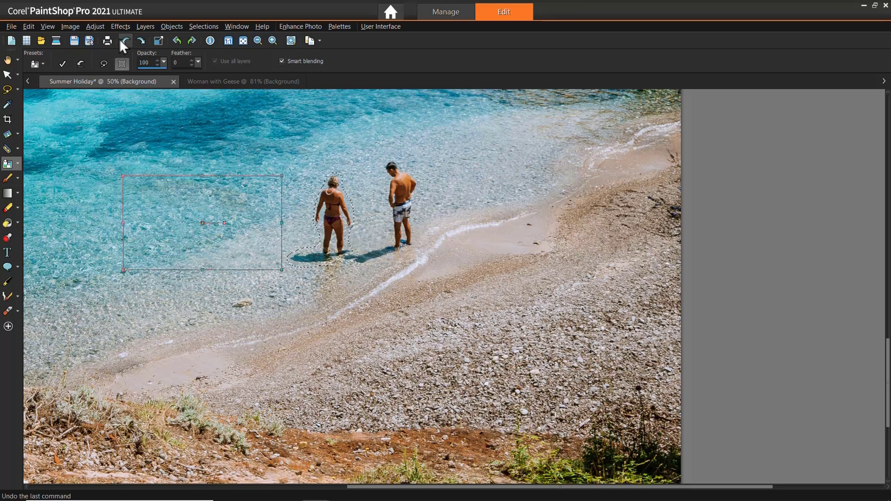
click(62, 62)
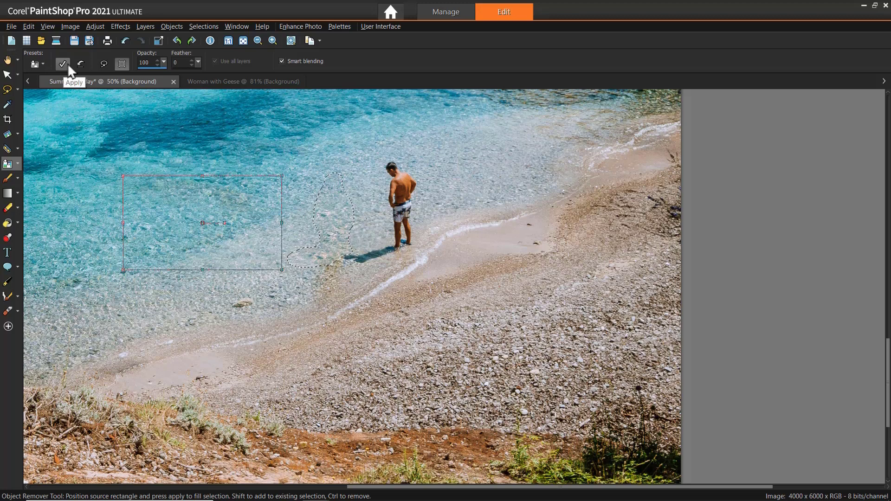
drag(161, 63, 144, 67)
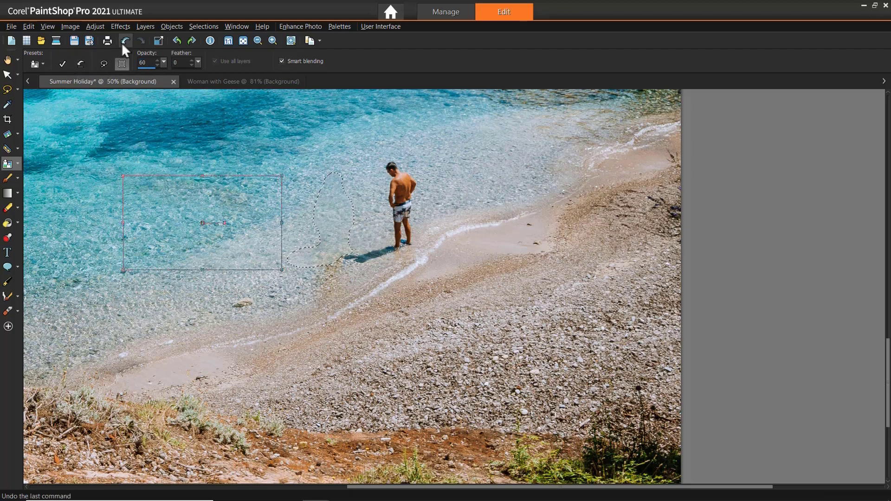
Toggle the marquee off and on, deselect everything, and fit the beach photo in the window
click(212, 28)
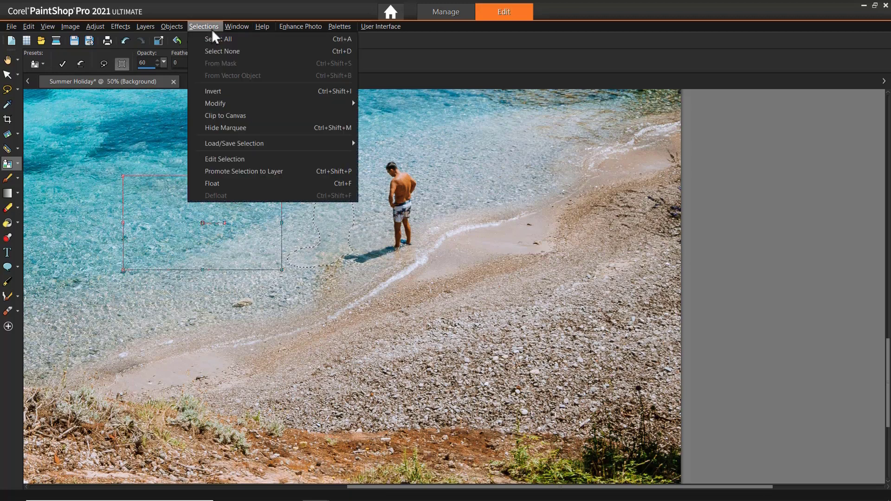
click(244, 132)
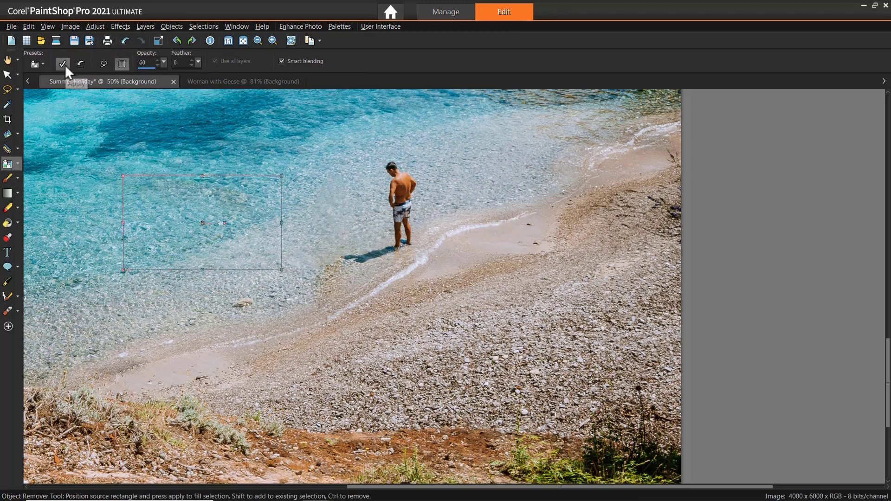
click(191, 27)
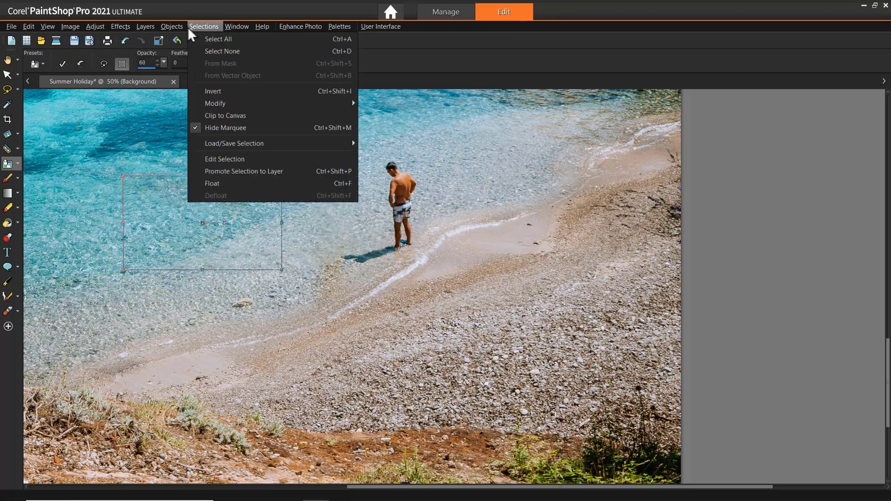
click(219, 127)
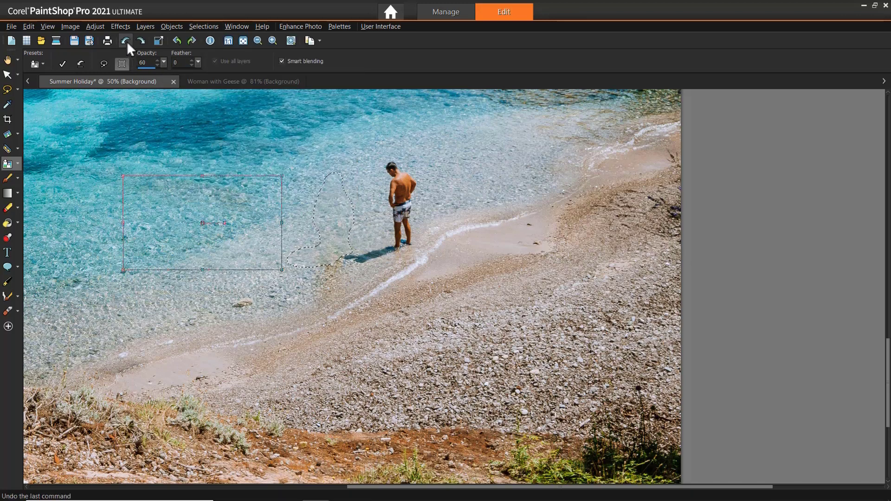
click(193, 26)
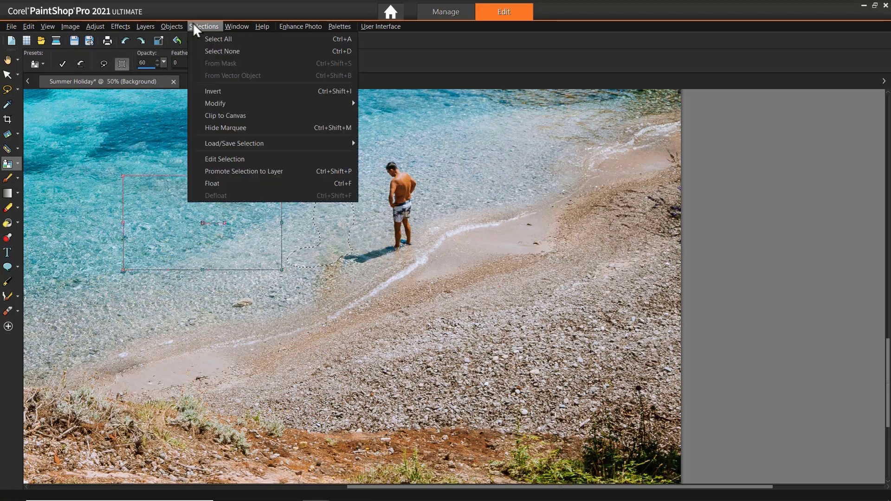
click(217, 52)
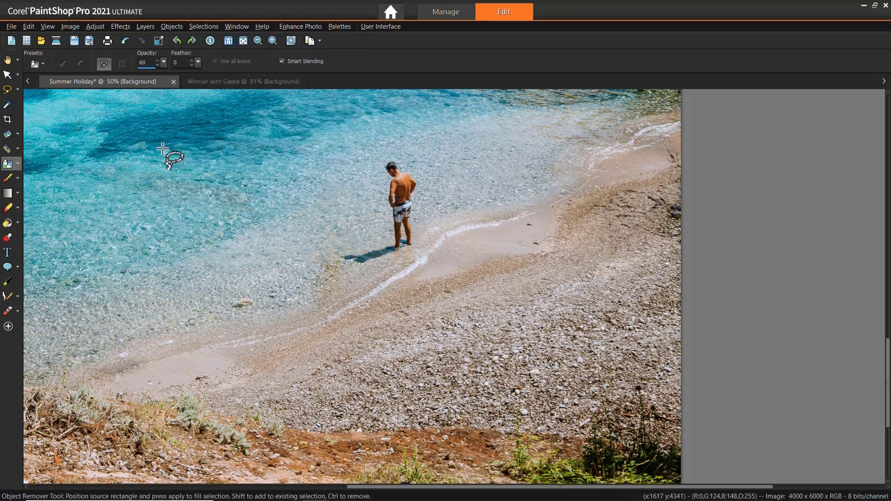
key(ctrl+alt+n)
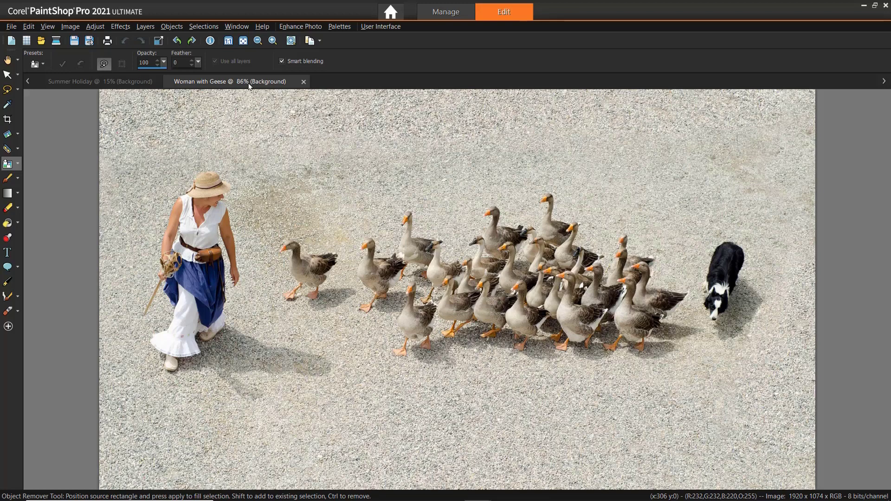
Set Feather to 10 and lasso the black-and-white dog and its shadow
click(192, 60)
click(192, 61)
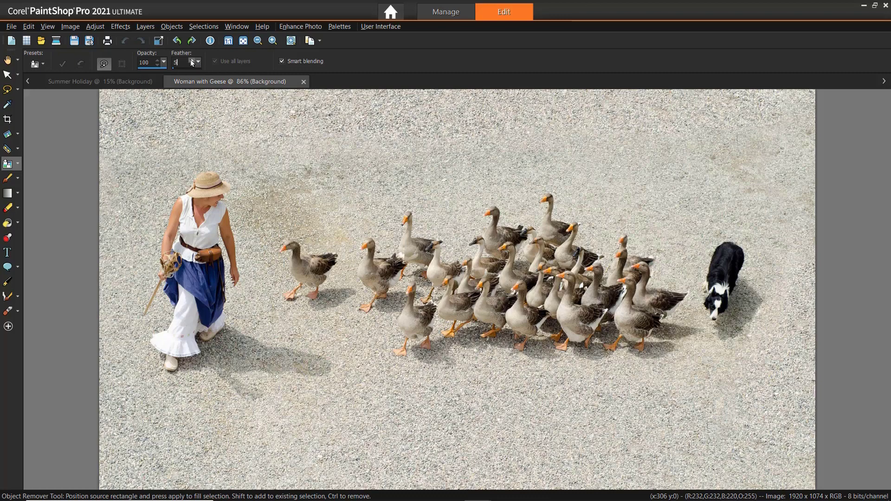
click(192, 60)
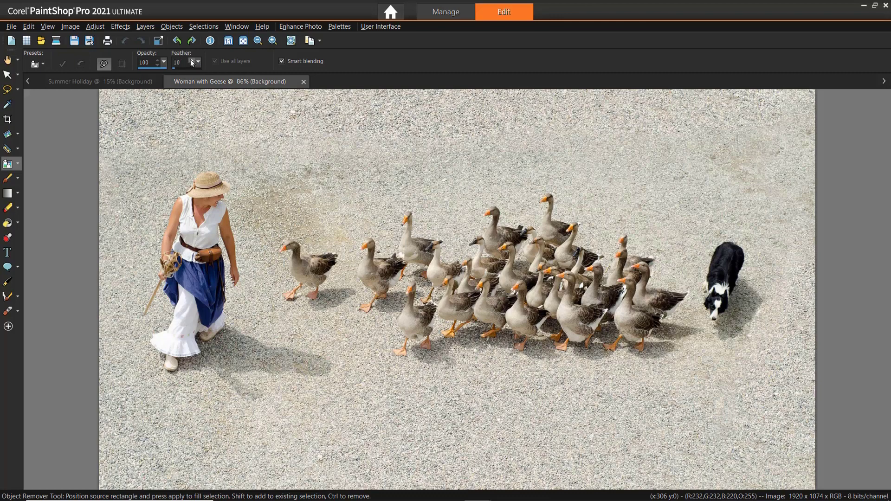
scroll(730, 261, up, 3)
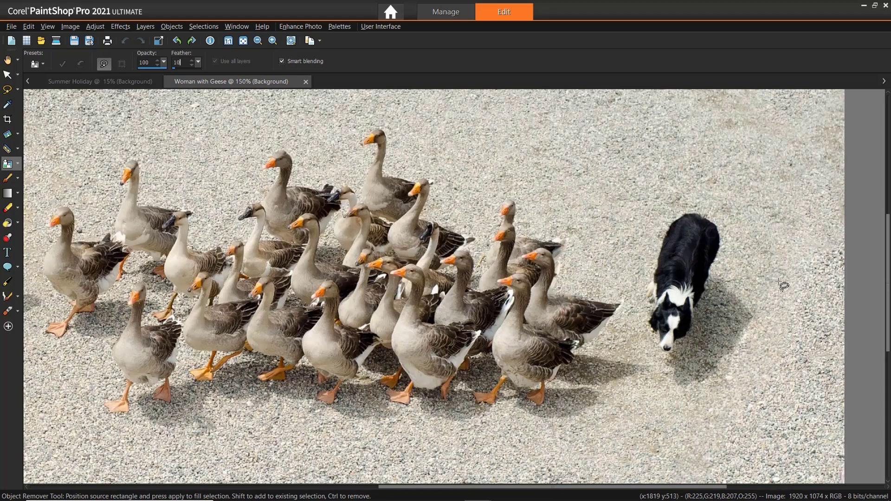
mouse_move(734, 275)
mouse_down()
mouse_move(724, 231)
mouse_move(709, 208)
mouse_move(669, 210)
mouse_move(648, 243)
mouse_move(640, 313)
mouse_move(679, 394)
mouse_move(714, 384)
mouse_move(759, 317)
mouse_move(734, 276)
mouse_up()
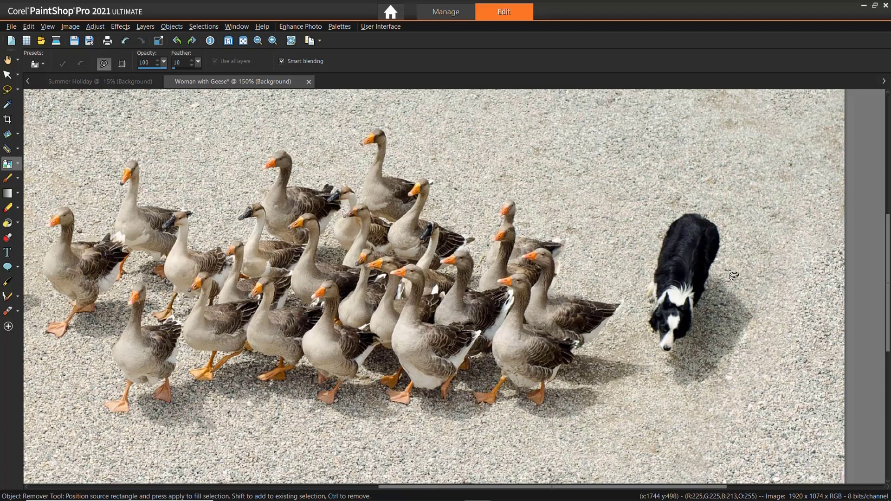
scroll(619, 301, down, 1)
scroll(619, 301, down, 2)
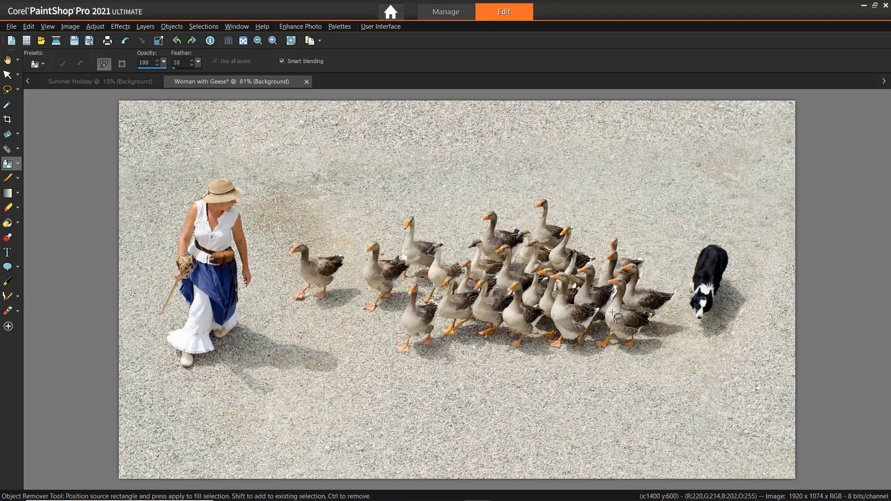
Fill the dog's area with gravel sampled from the ground below the geese
click(122, 64)
drag(276, 184, 598, 370)
drag(647, 398, 666, 395)
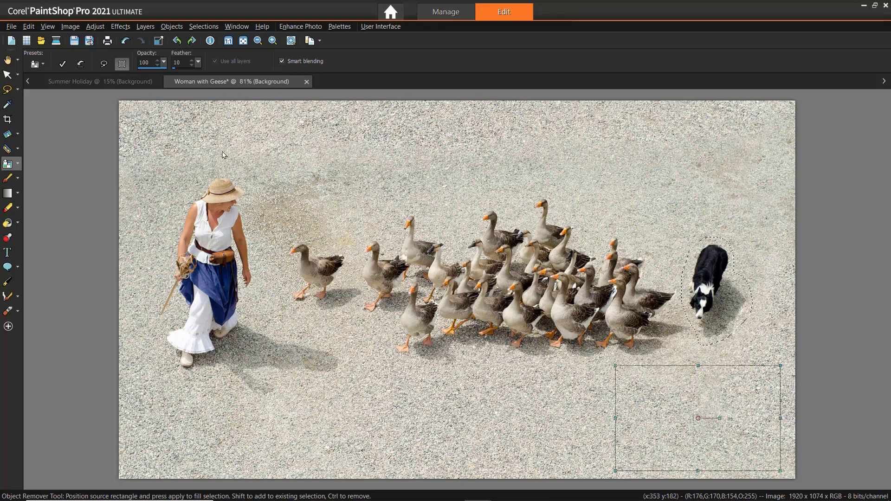
click(62, 64)
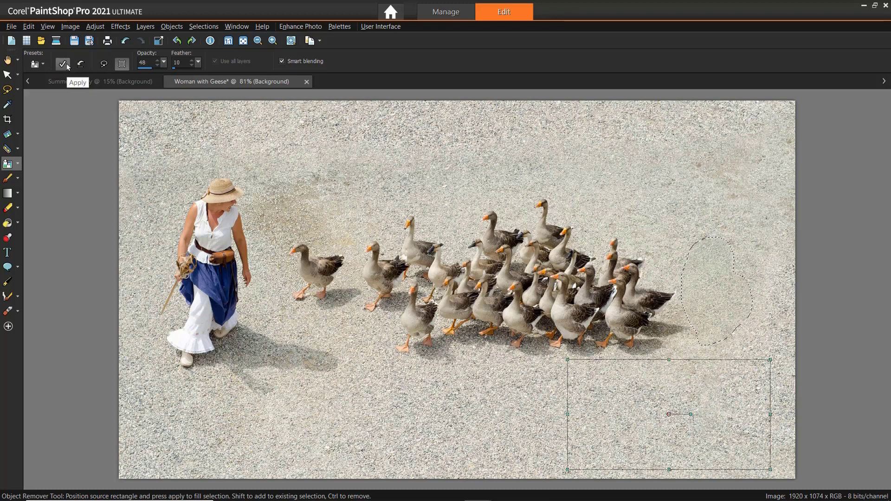
Clear the selection from the Woman with Geese photo
click(204, 26)
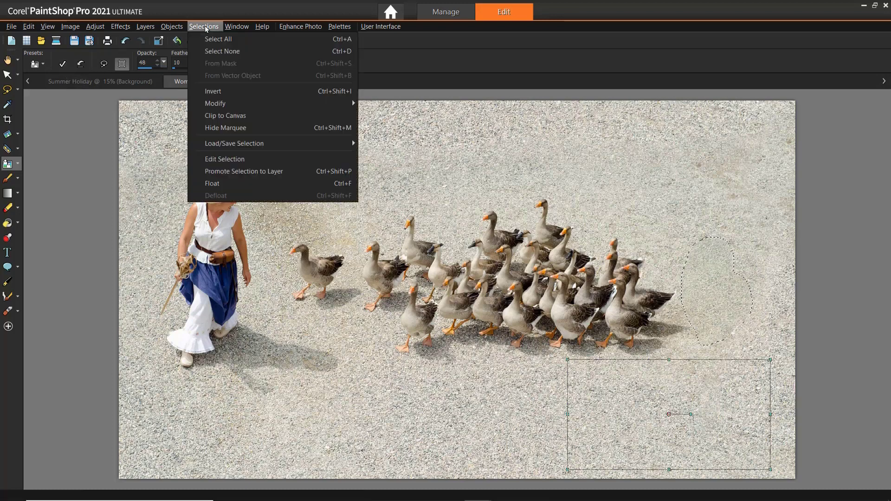
click(225, 52)
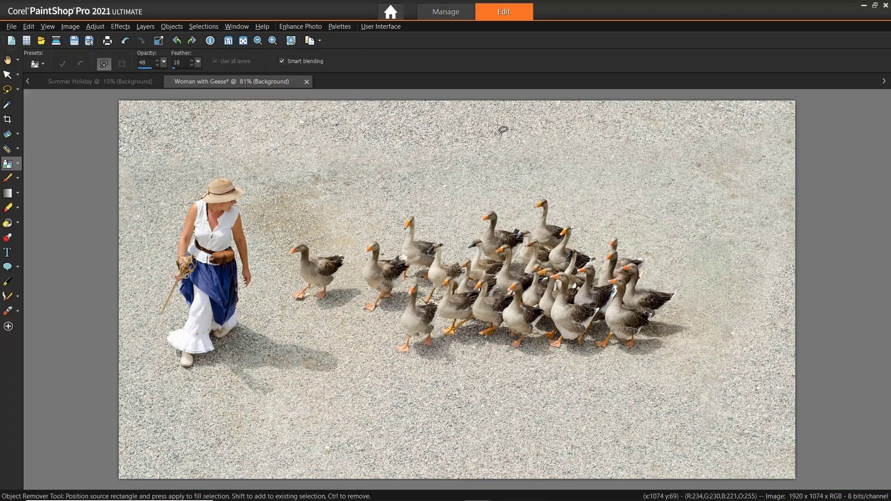
scroll(499, 128, down, 1)
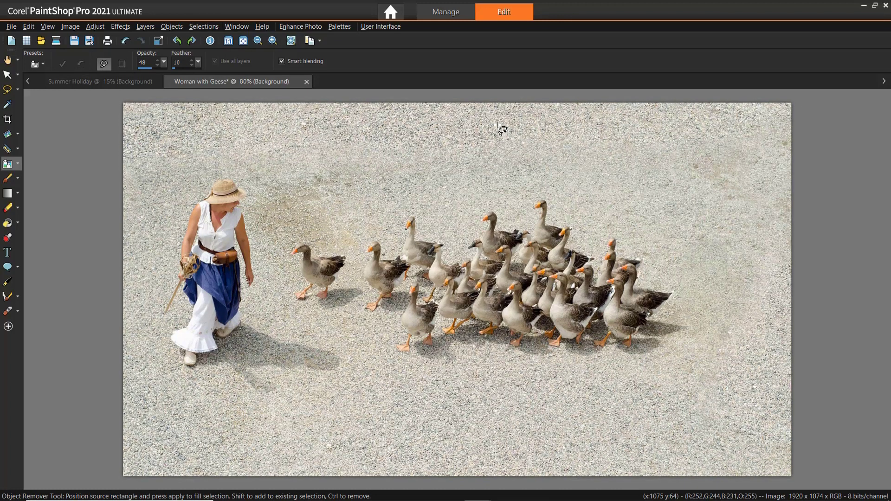